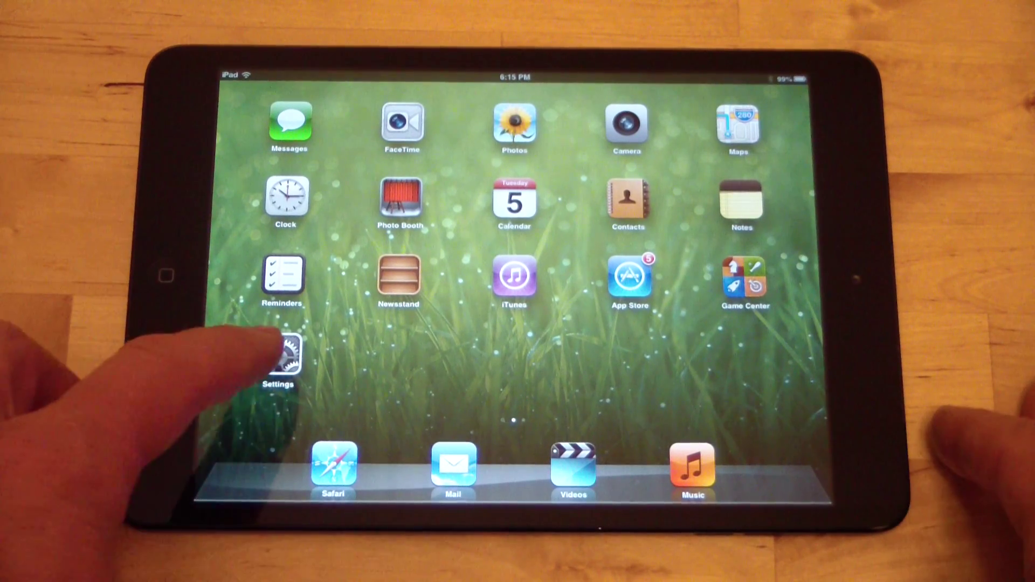
Enter General settings and reach Reset at the bottom of the list.
left_click(279, 356)
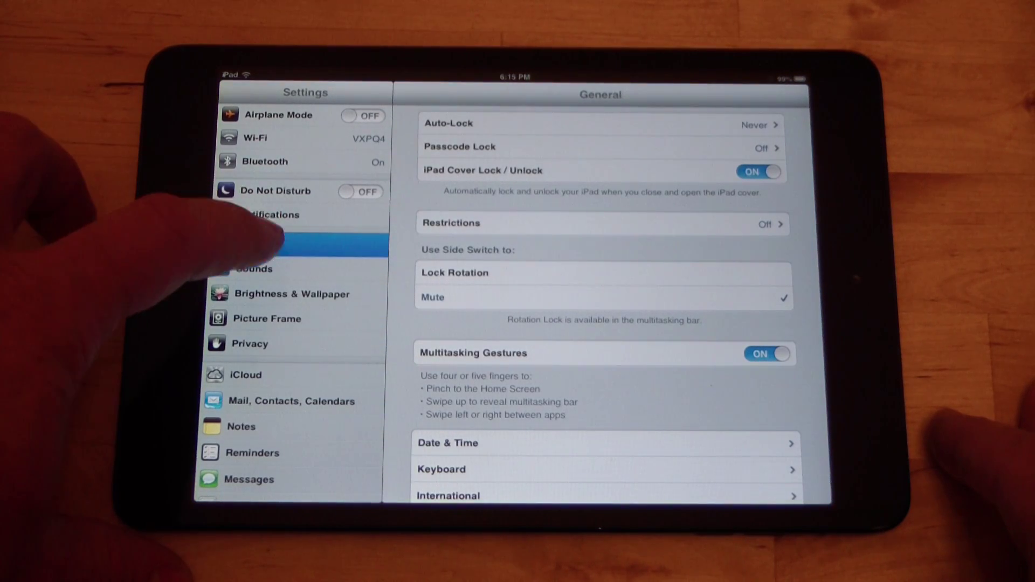
scroll(603, 324, "down", 4)
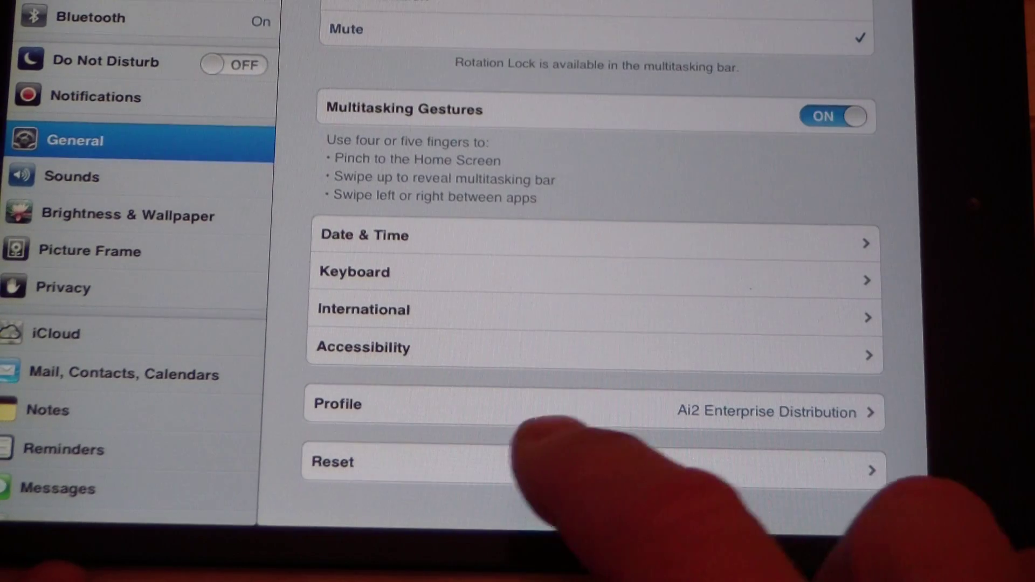
left_click(566, 461)
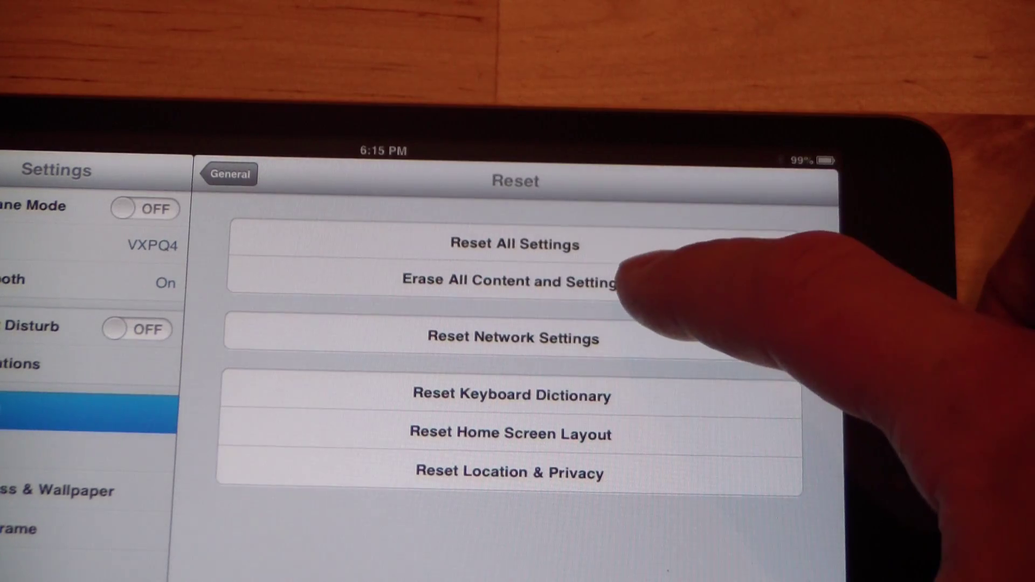
Choose Erase All Content and Settings to bring up the Erase iPad confirmation.
left_click(639, 281)
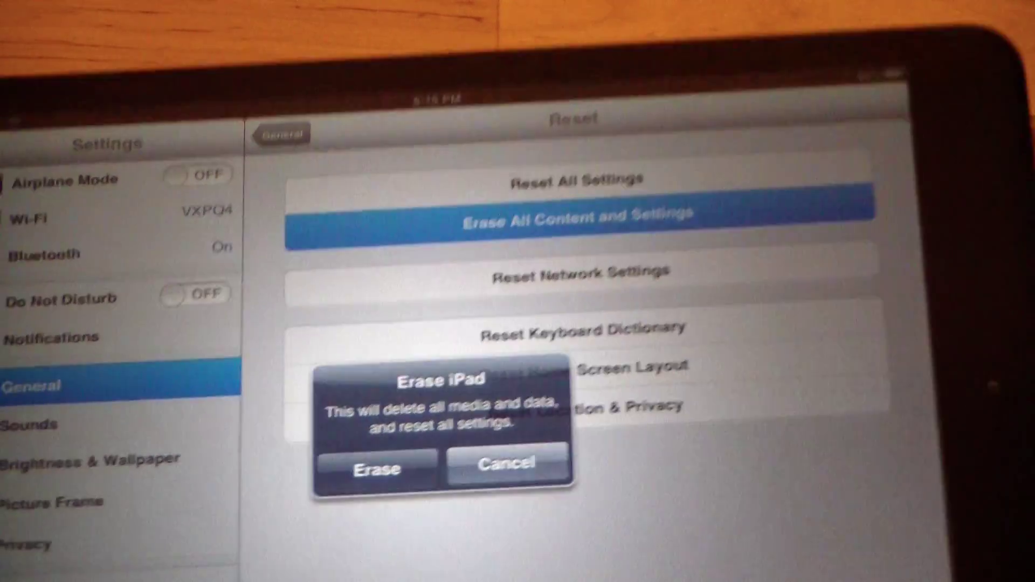